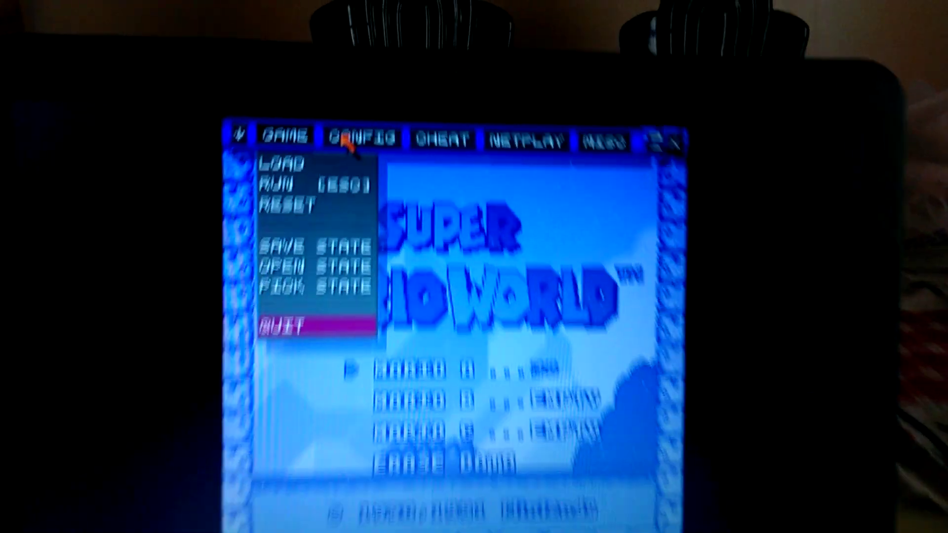
- Open Config > Input to show player 2's keyboard/gamepad buttons mapped to J00–J19
click(347, 142)
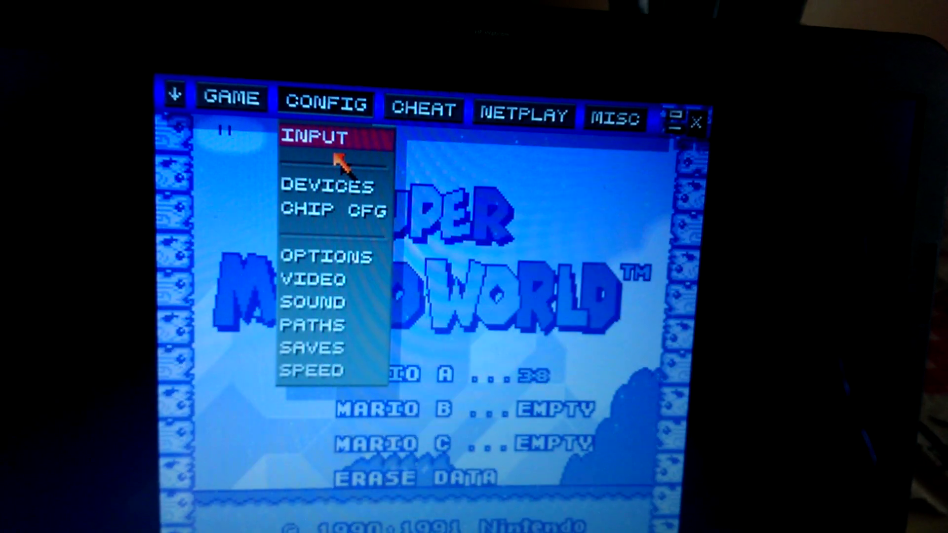
click(341, 143)
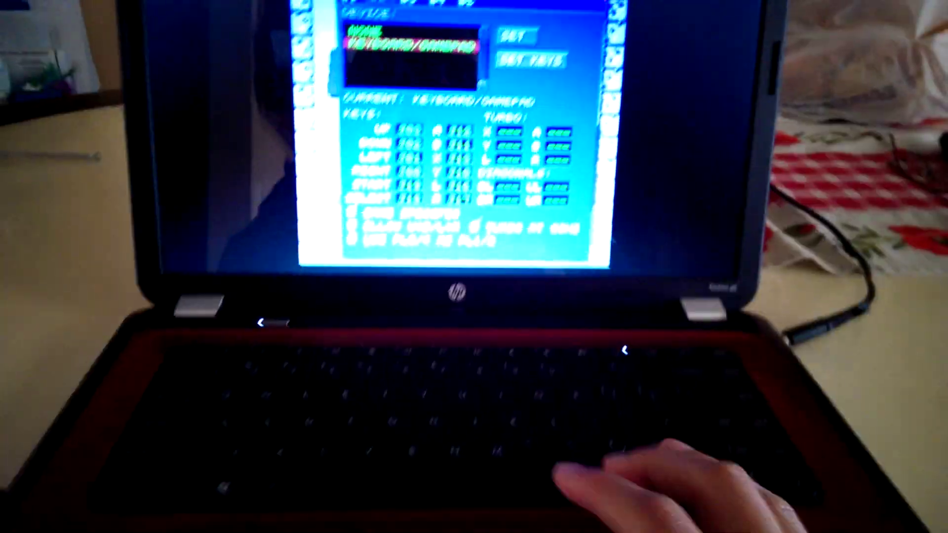
- Close the emulator menu, then select and load the MARIO A save file
key(Escape)
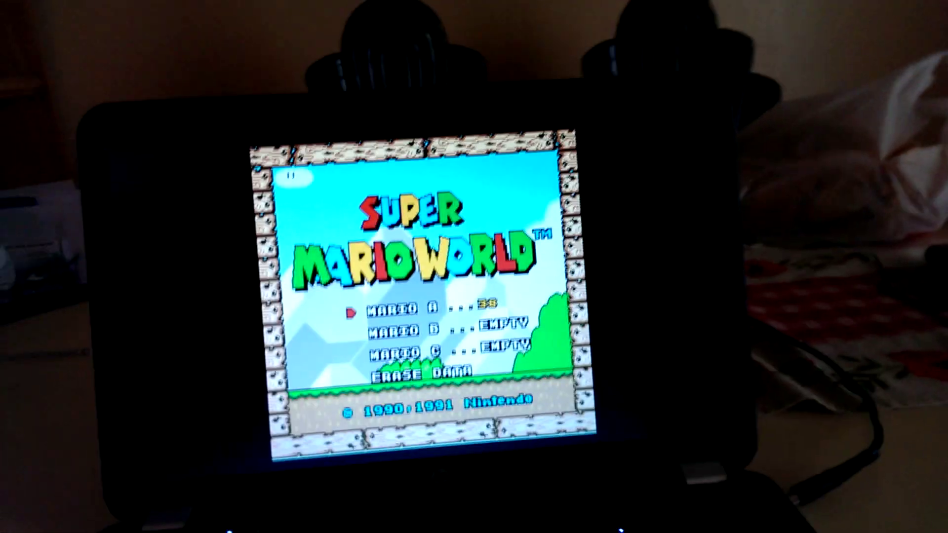
key(Down)
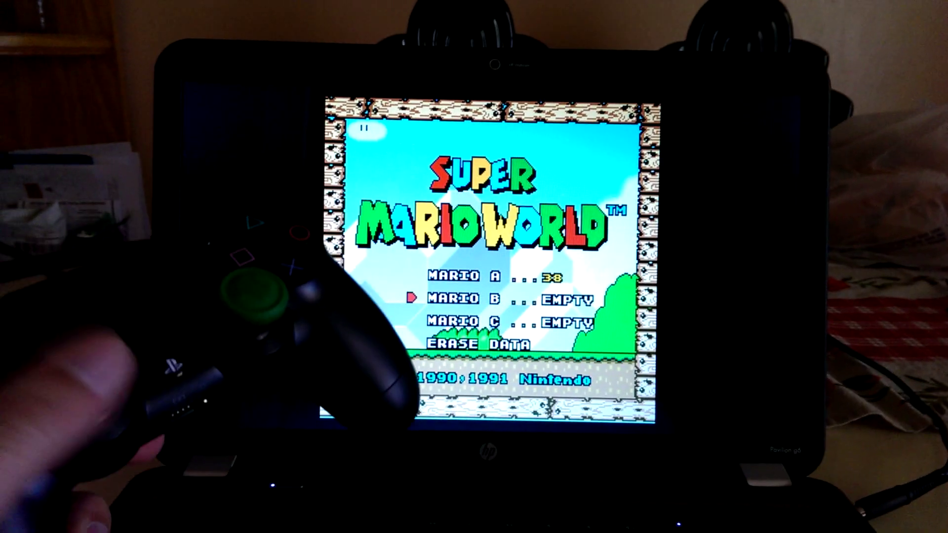
key(Down)
key(Down)
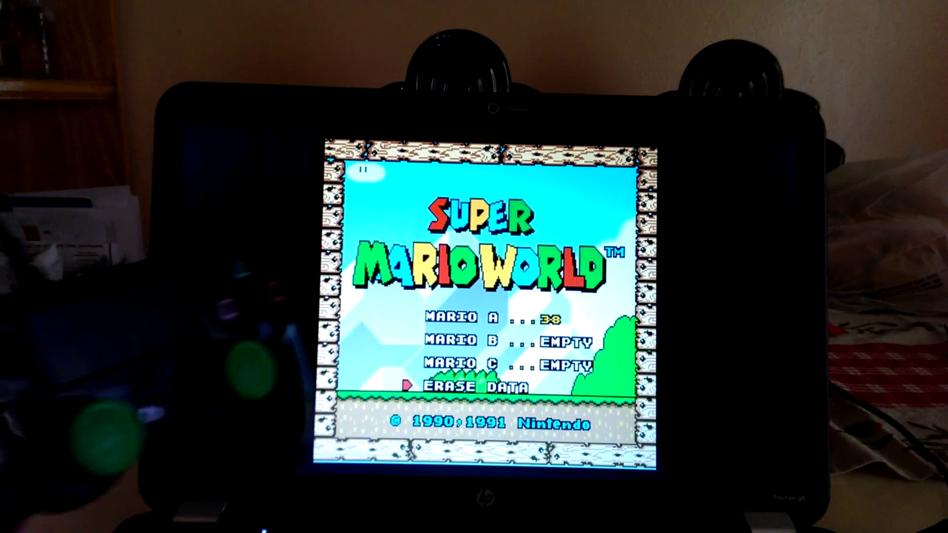
key(Up)
key(Up)
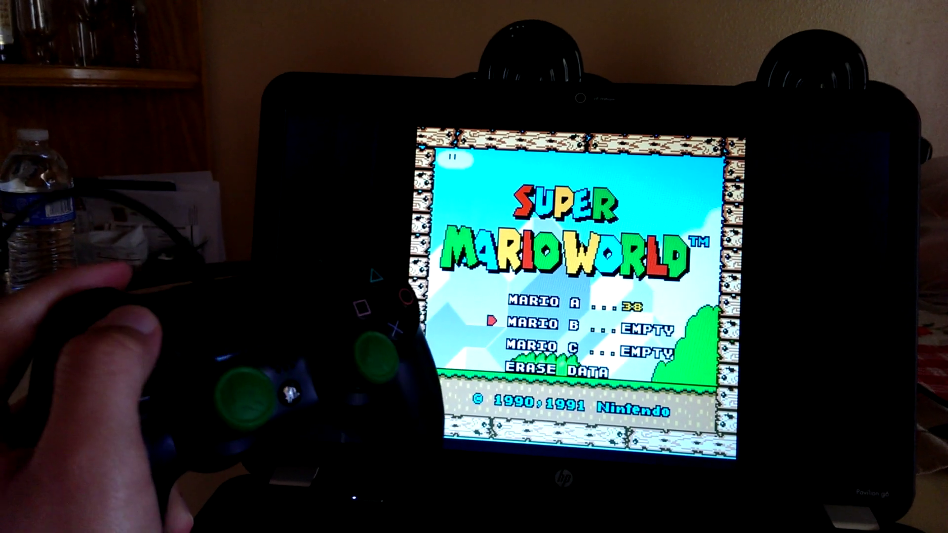
key(Down)
key(Up)
key(Up)
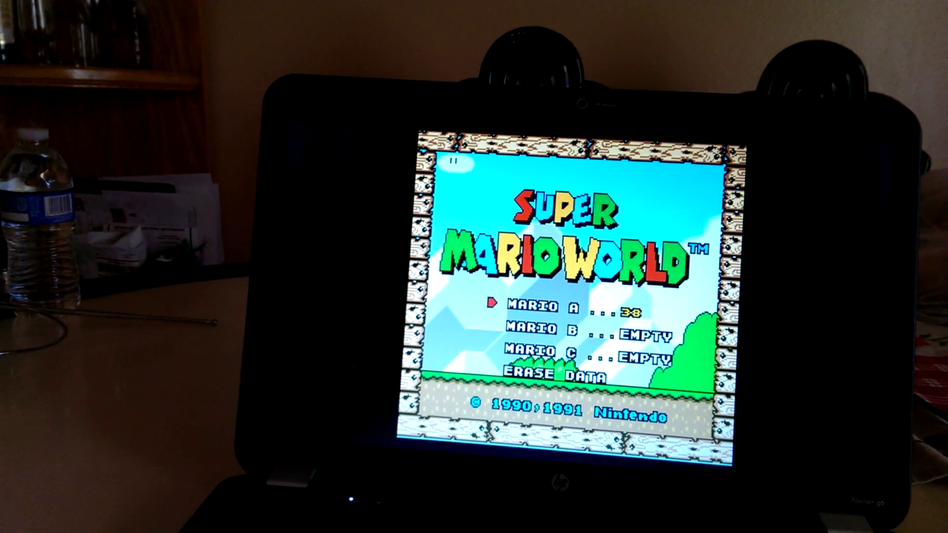
key(Return)
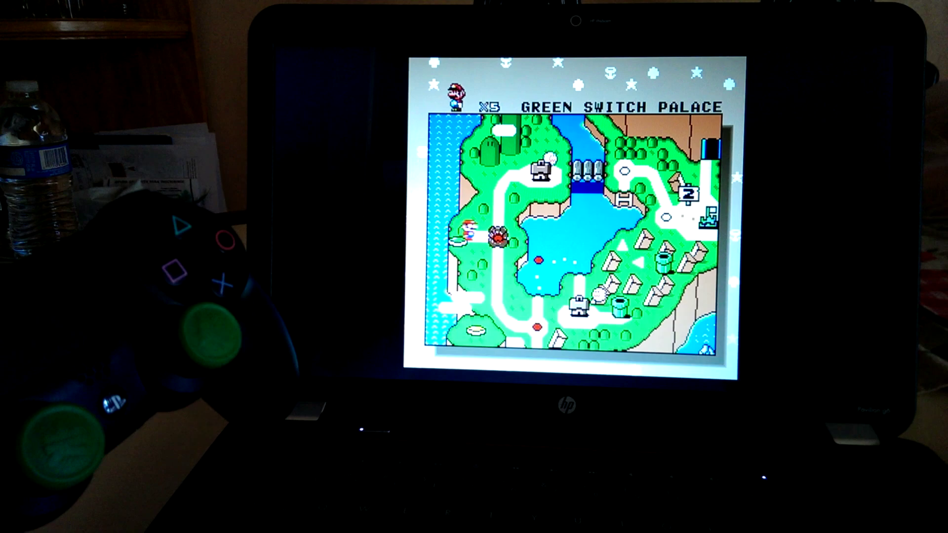
- Walk Mario past Donut Plains 2 toward Donut Plains 3, then back to Donut Ghost House
key(Right)
key(Up)
key(Up)
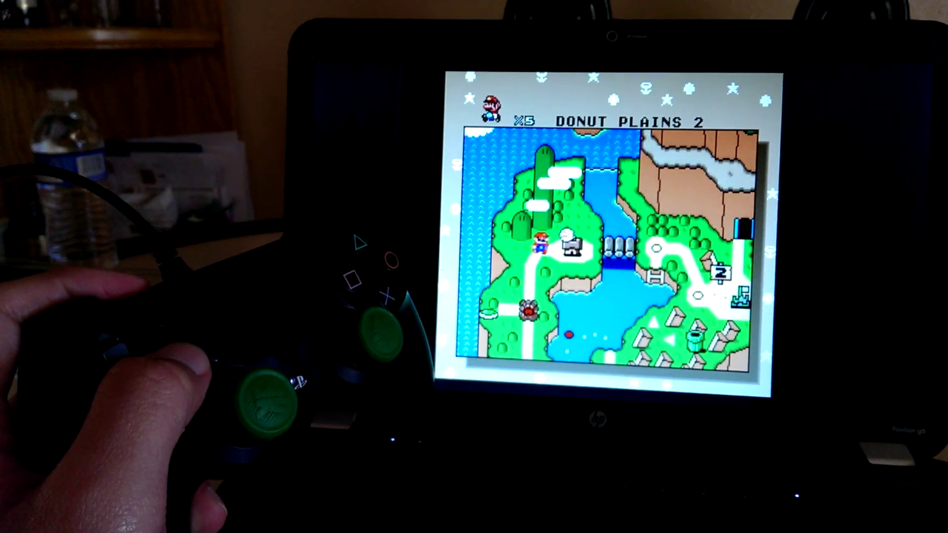
key(Right)
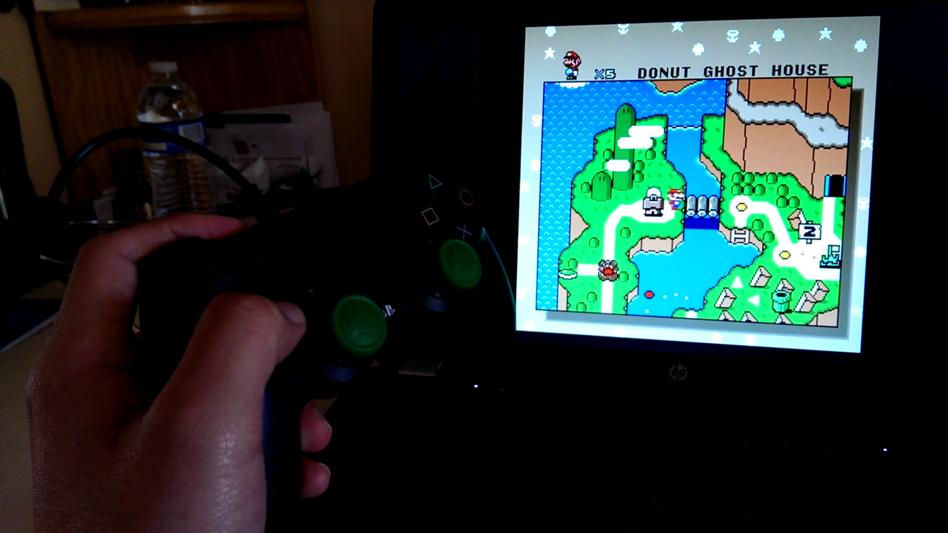
key(Left)
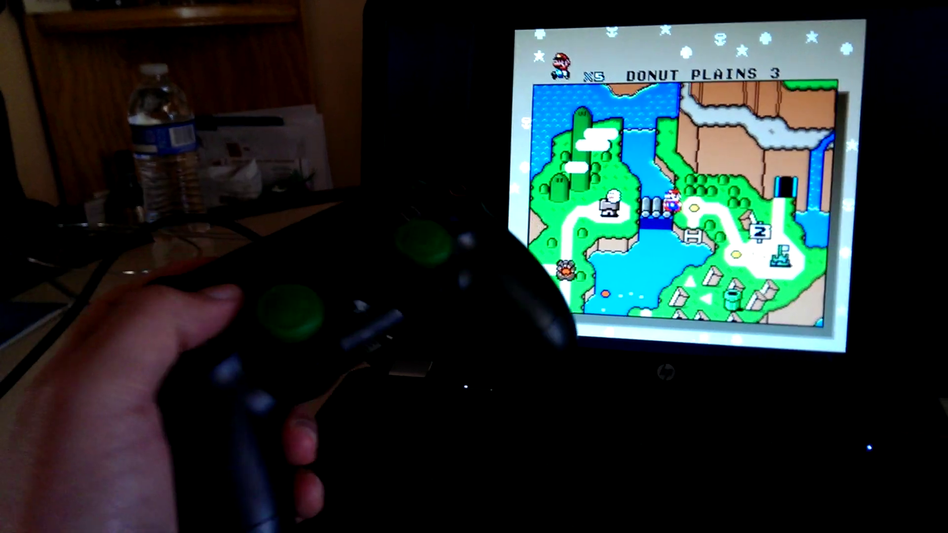